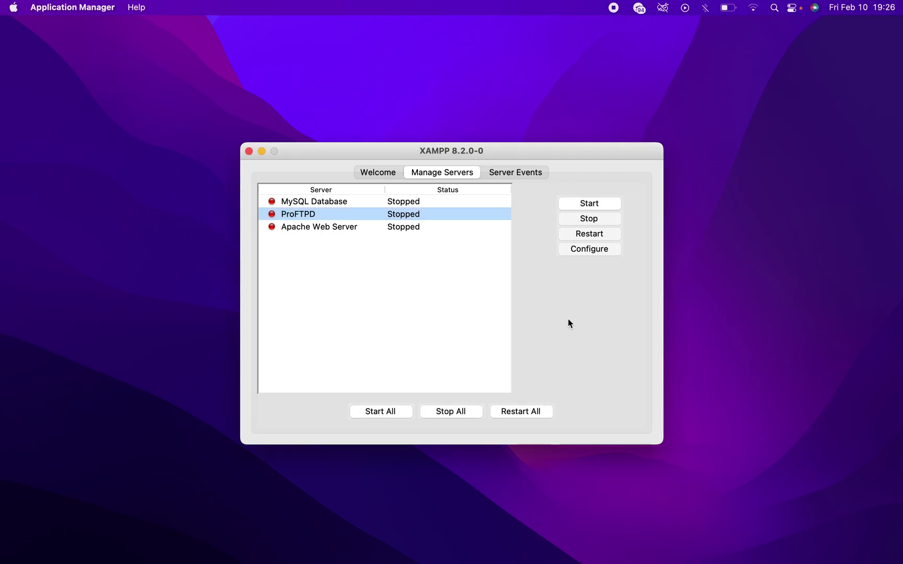
# - Try starting ProFTPD, then check the Server Events log for its hostname IP errors
pyautogui.click(598, 204)
pyautogui.click(514, 176)
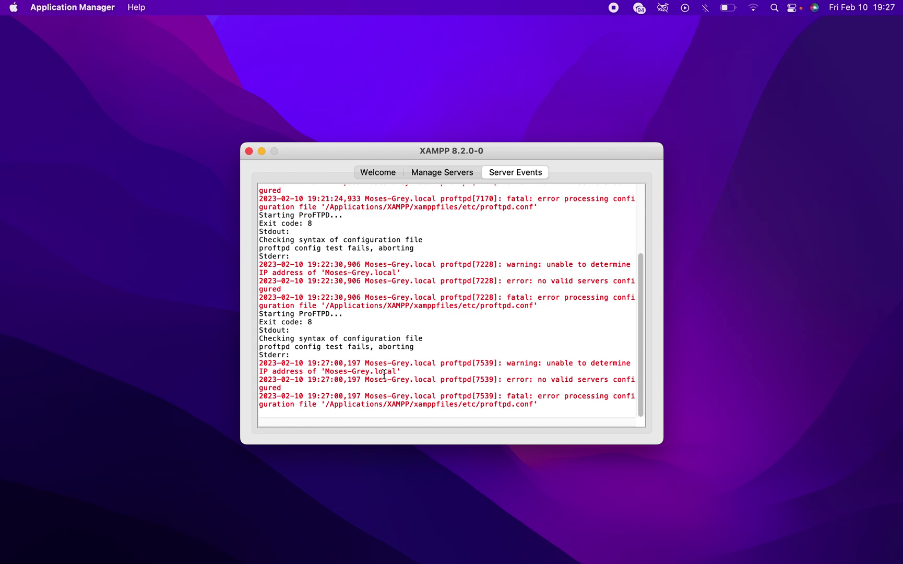
# - Go back to the Manage Servers list, where ProFTPD remains stopped
pyautogui.click(446, 173)
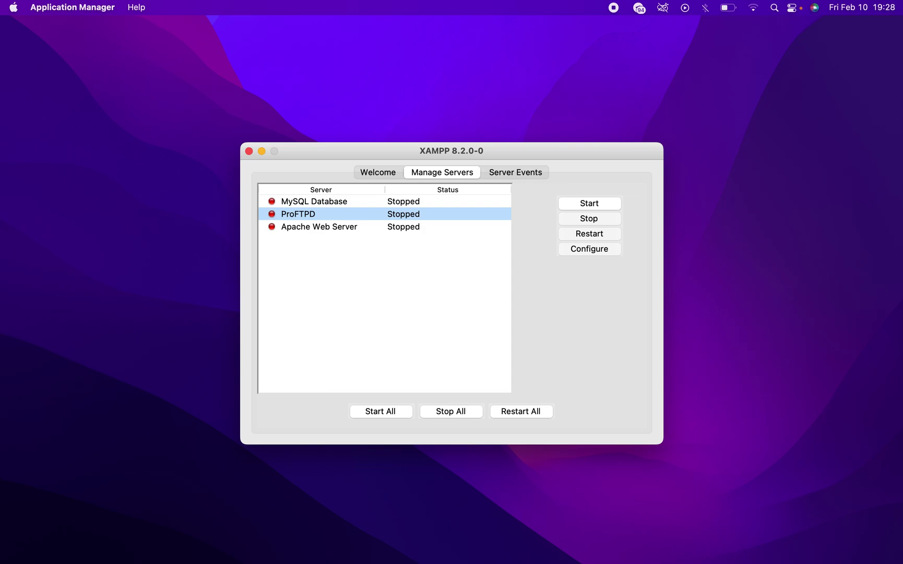
# - Run ifconfig in Terminal, select en0's IP 192.168.1.101, then minimize Terminal
pyautogui.press('super+space')
pyautogui.write('ter')
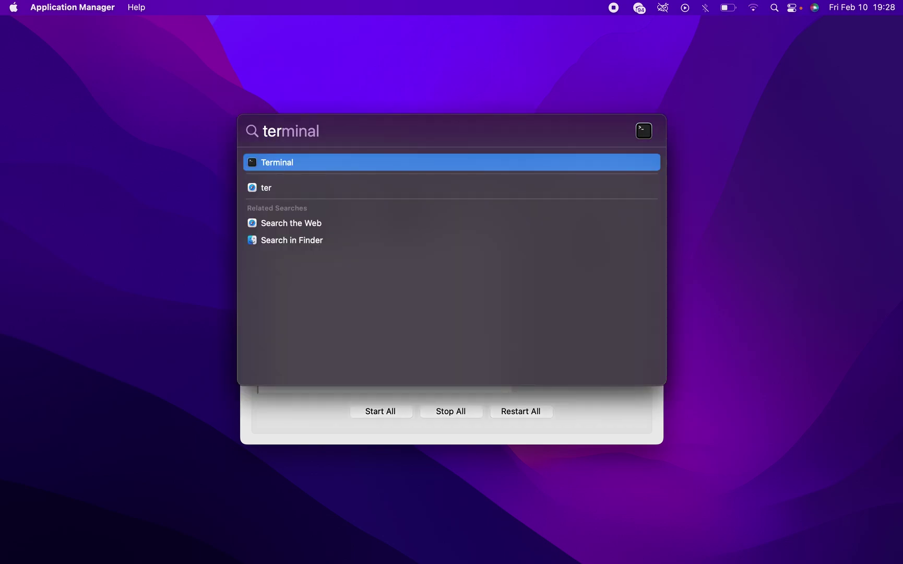
pyautogui.press('Return')
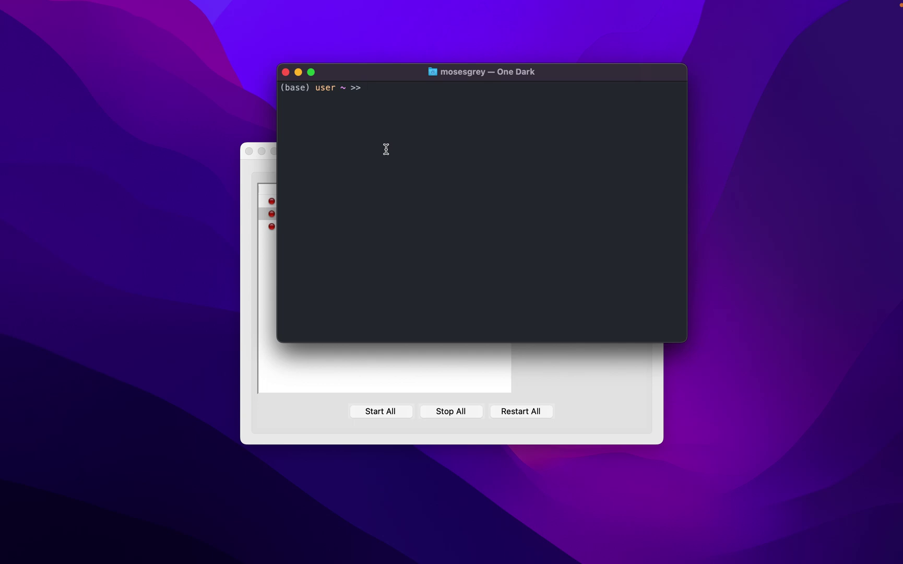
pyautogui.write('clear')
pyautogui.press('Up')
pyautogui.press('Return')
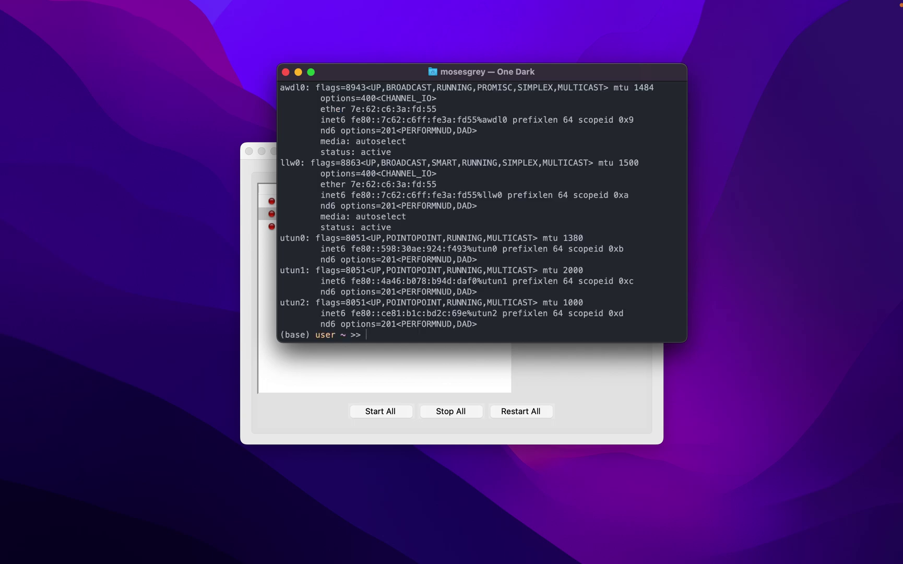
pyautogui.scroll(3, 334, 122)
pyautogui.scroll(3, 334, 121)
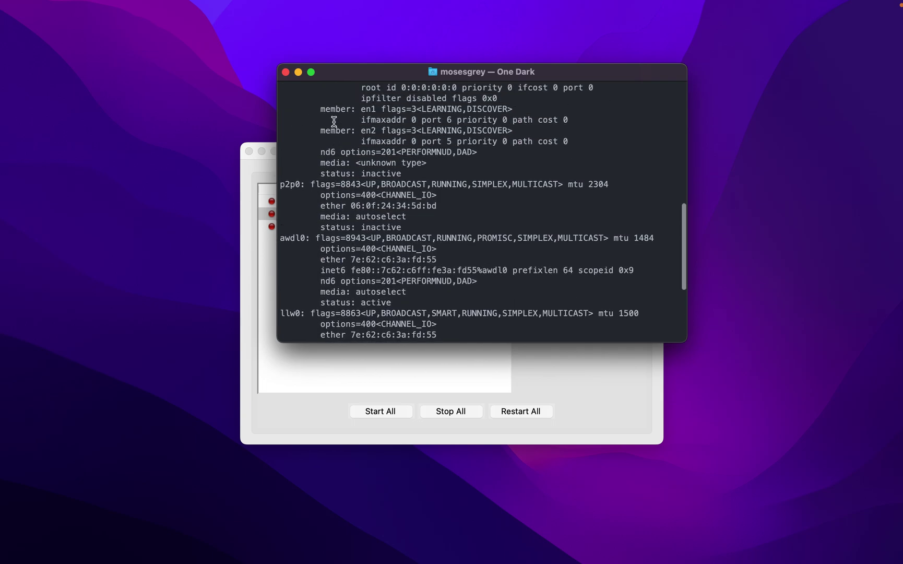
pyautogui.scroll(1, 333, 121)
pyautogui.scroll(5, 334, 121)
pyautogui.scroll(2, 333, 121)
pyautogui.scroll(5, 332, 141)
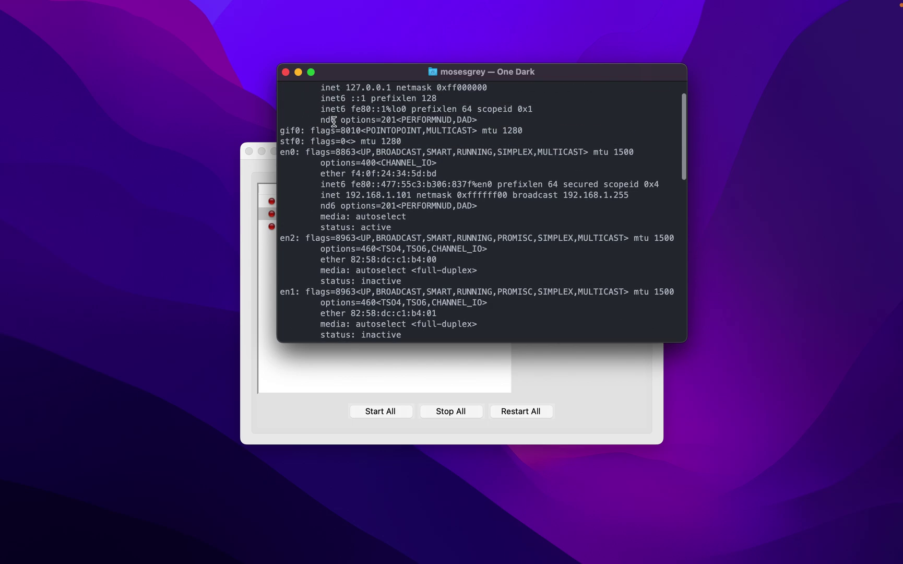
pyautogui.scroll(1, 329, 163)
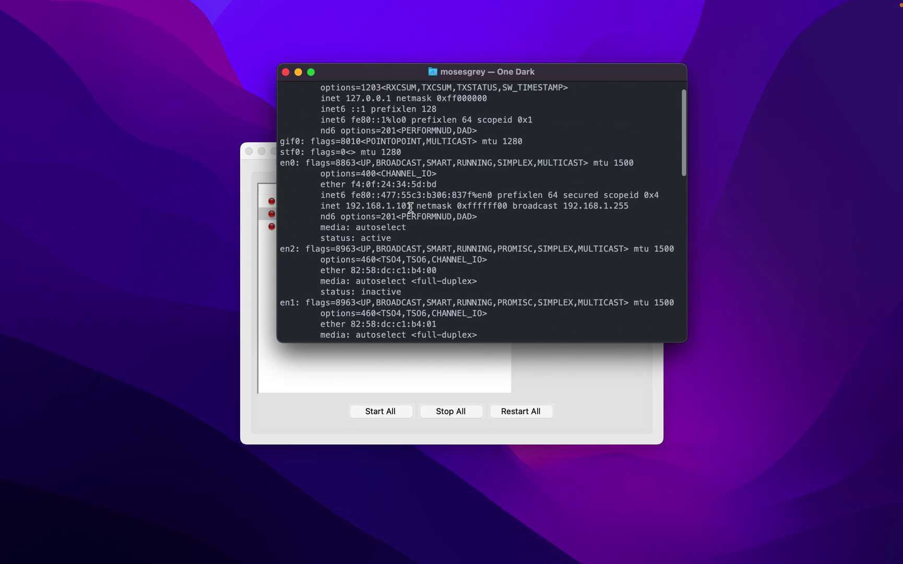
pyautogui.moveTo(411, 206); pyautogui.dragTo(344, 207)
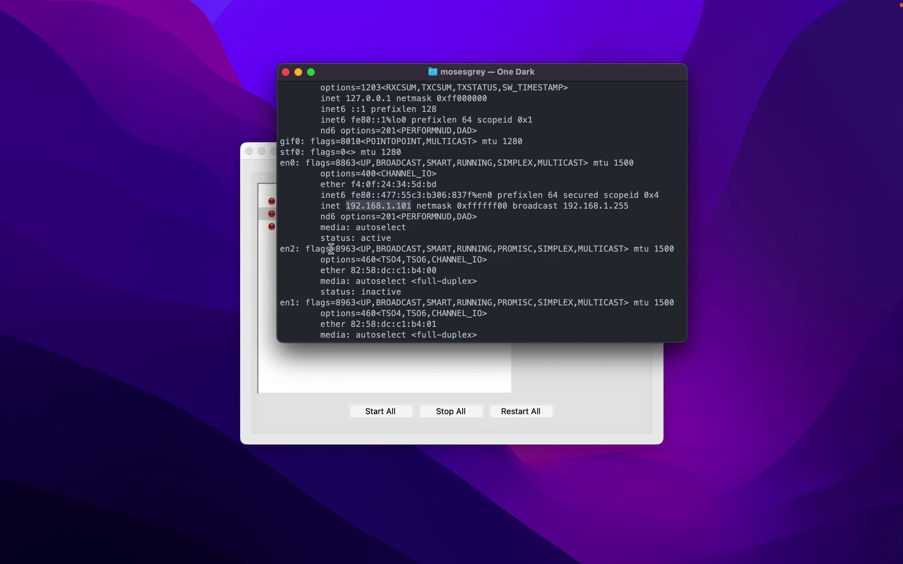
pyautogui.click(299, 72)
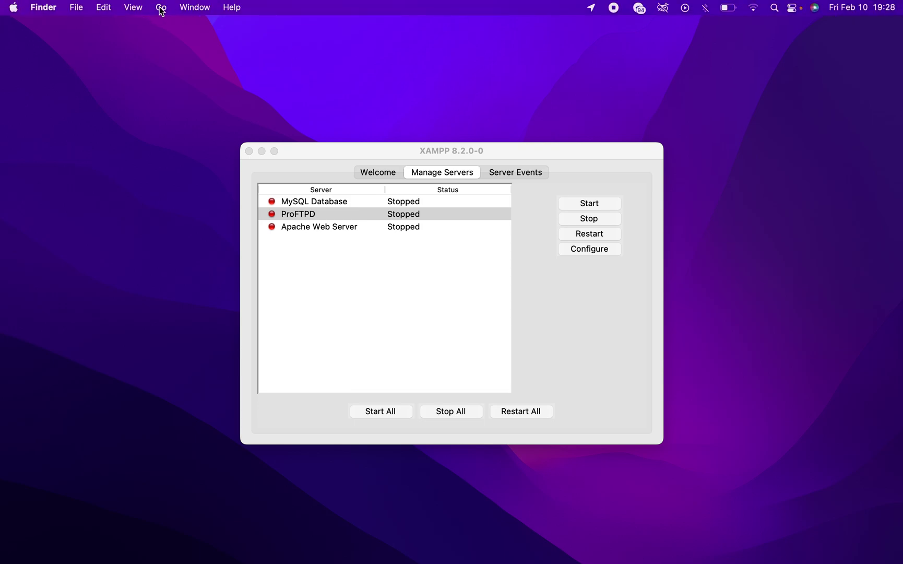
# - Use Finder's Go to Folder with the path /etc/hosts to reach the etc folder
pyautogui.click(162, 8)
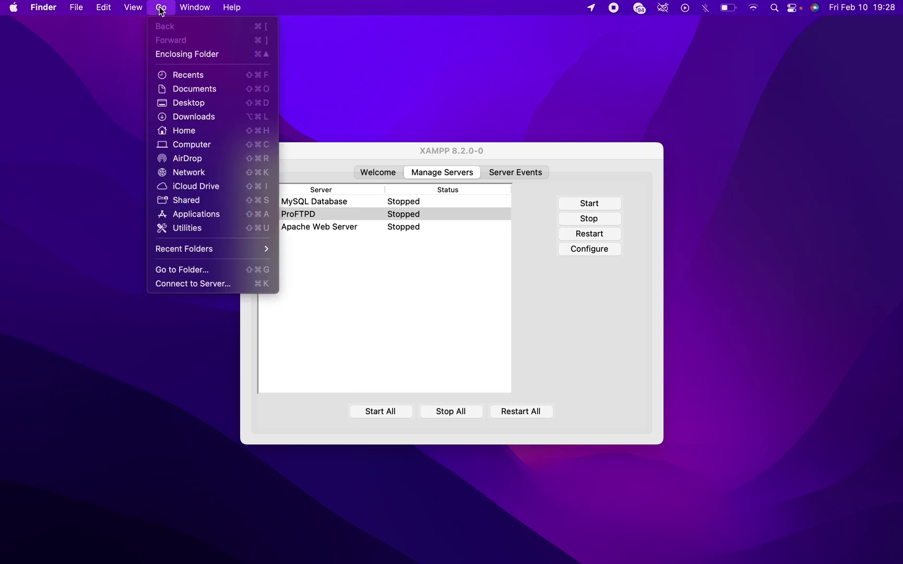
pyautogui.click(171, 270)
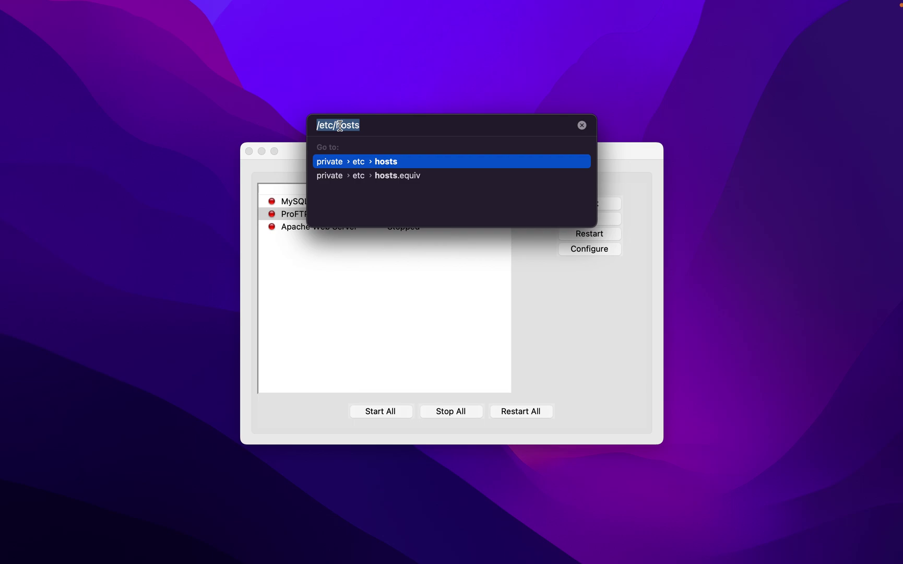
pyautogui.press('Return')
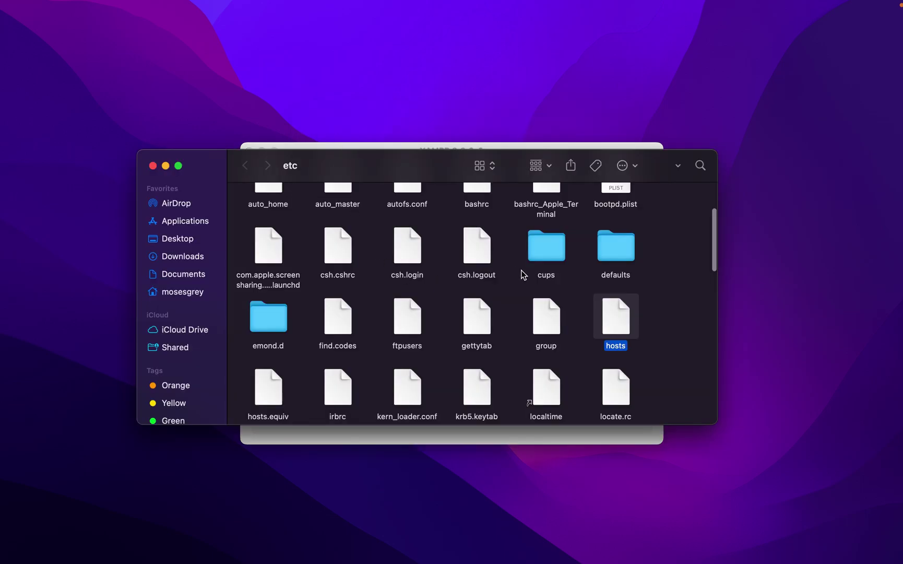
# - Open the hosts file with Sublime Text, chosen from the Applications list
pyautogui.rightClick(619, 325)
pyautogui.moveTo(670, 342)
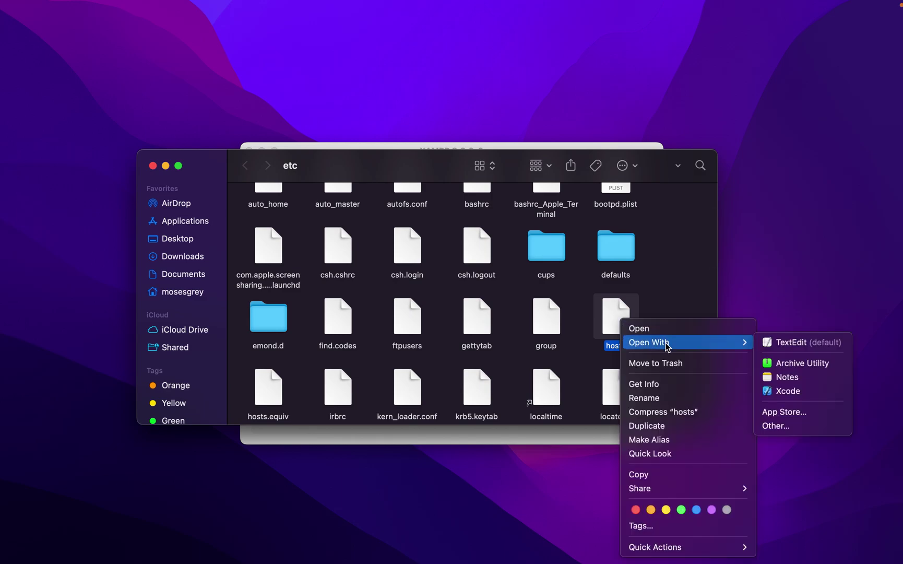
pyautogui.click(777, 427)
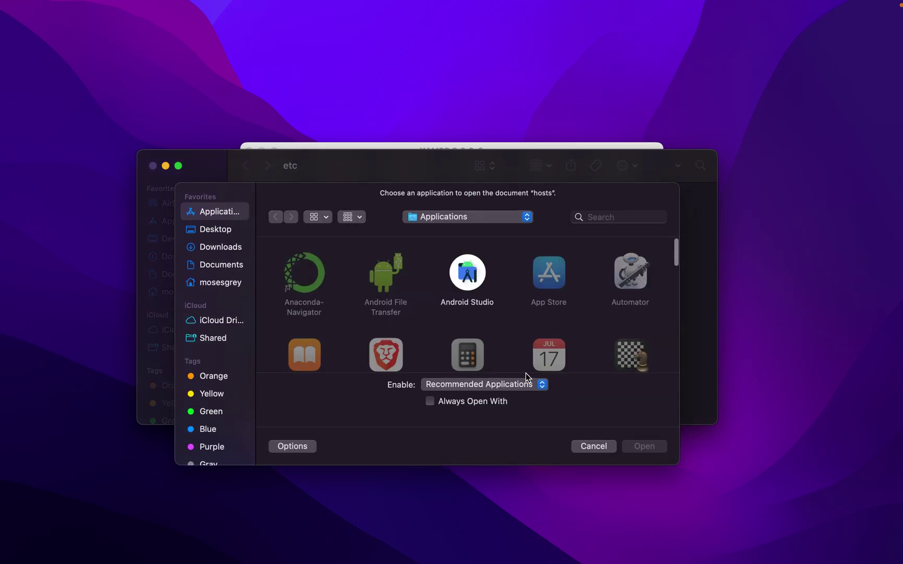
pyautogui.scroll(-3, 521, 340)
pyautogui.scroll(-3, 524, 339)
pyautogui.scroll(-2, 524, 338)
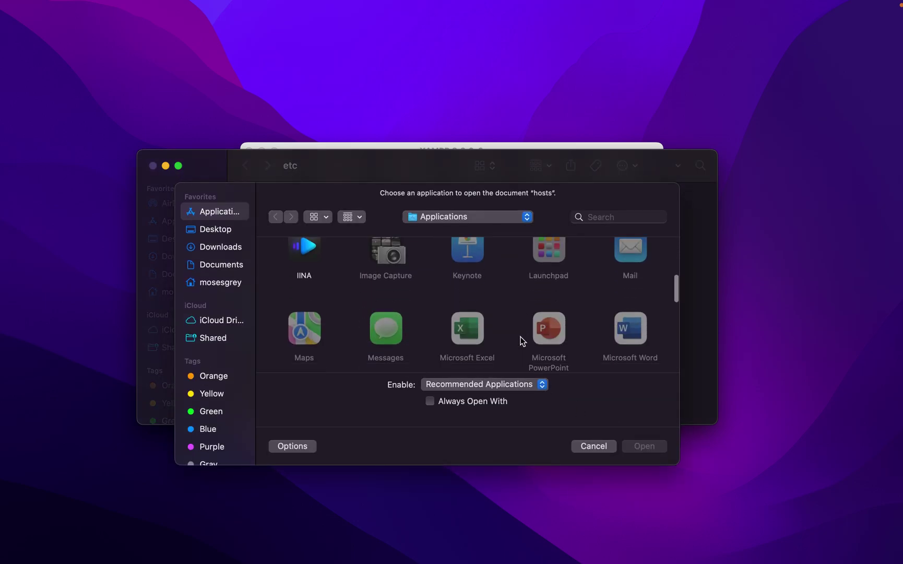
pyautogui.scroll(-2, 529, 337)
pyautogui.scroll(-2, 534, 336)
pyautogui.scroll(-2, 544, 336)
pyautogui.scroll(-2, 550, 334)
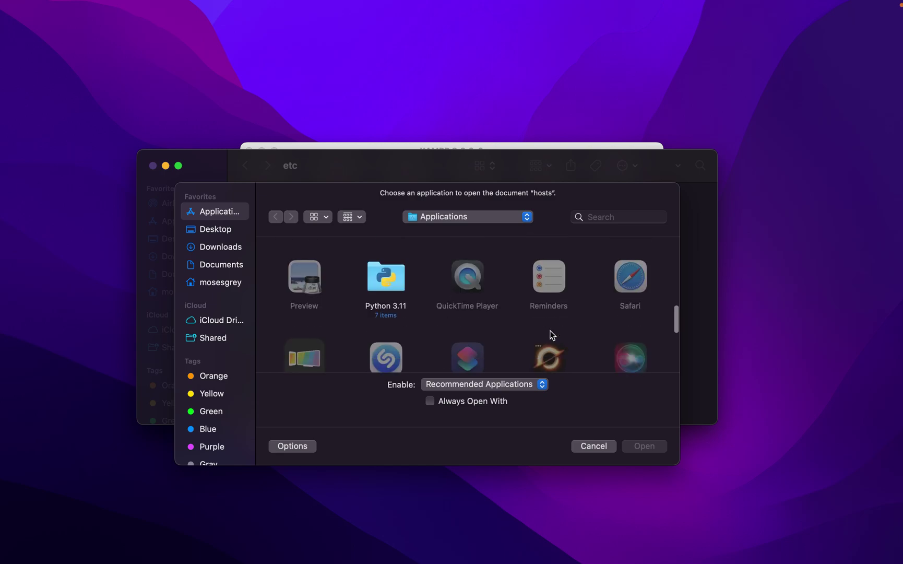
pyautogui.scroll(-2, 550, 335)
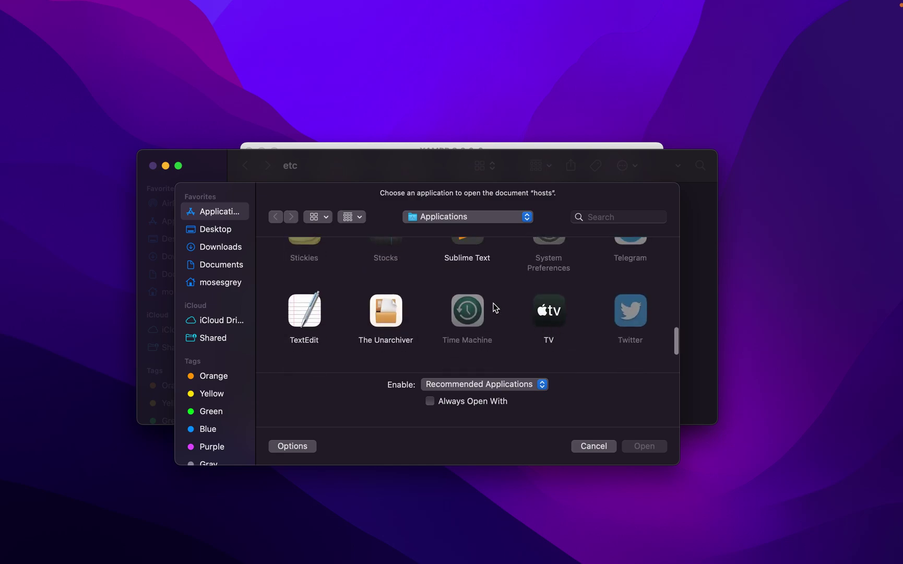
pyautogui.click(486, 258)
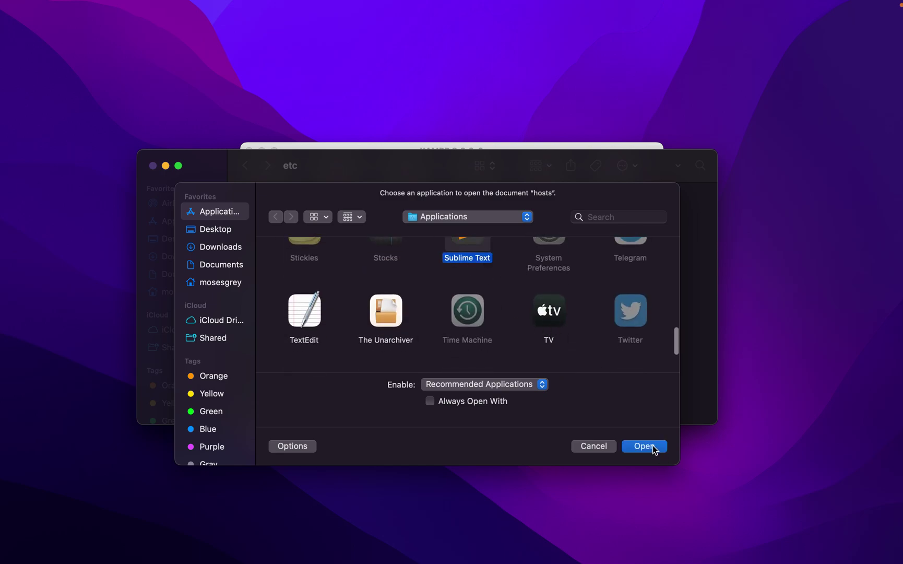
pyautogui.click(651, 442)
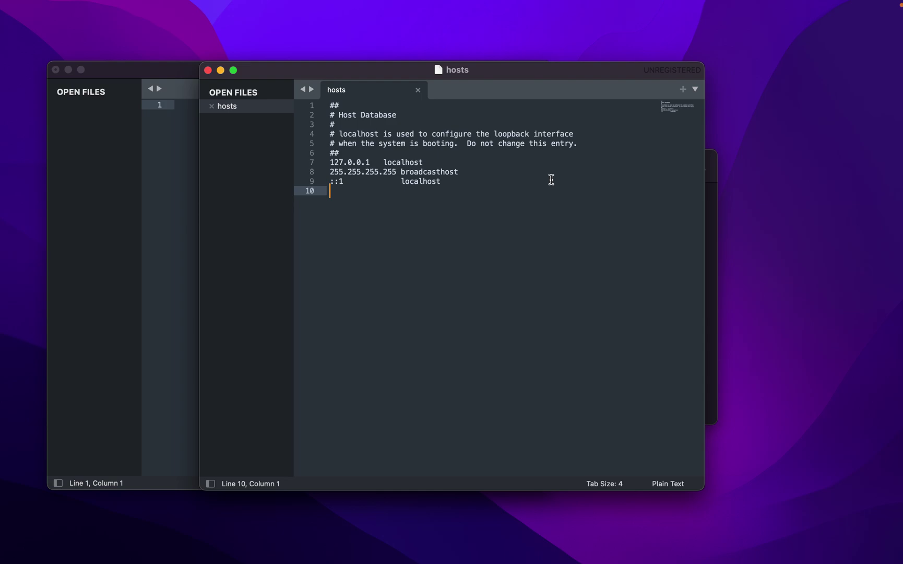
pyautogui.write('192.168.1.101')
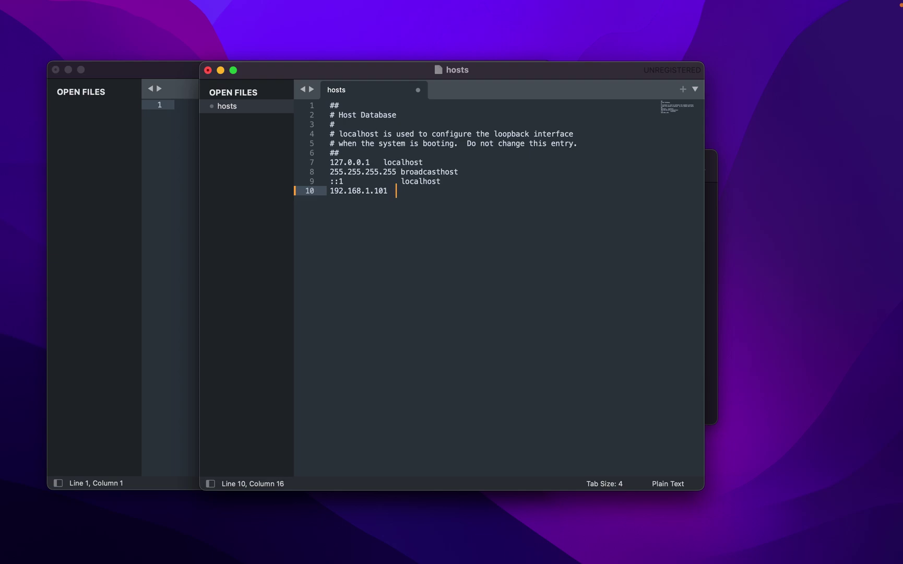
# - Paste hostname Moses-Grey.local, copied from XAMPP's event log, after 192.168.1.101 in hosts
pyautogui.press('BackSpace')
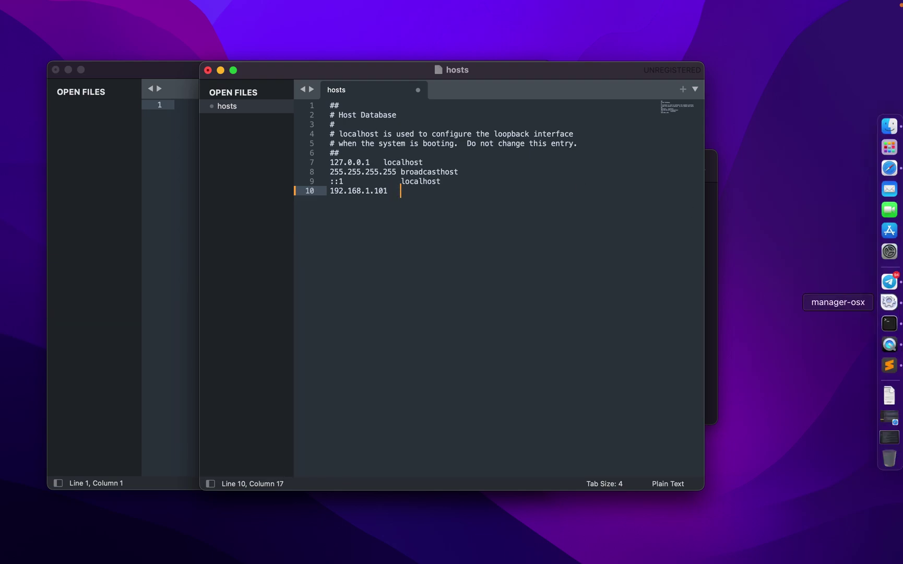
pyautogui.click(889, 302)
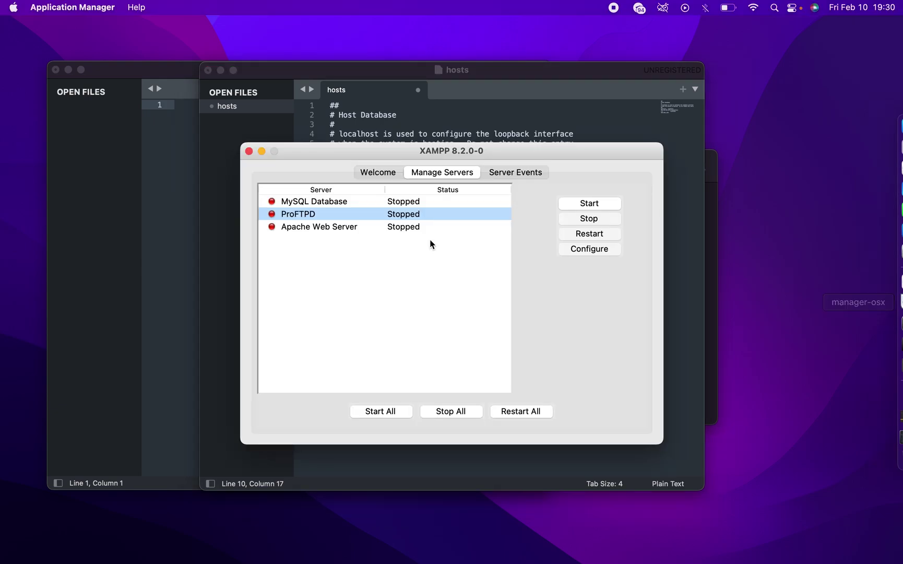
pyautogui.click(526, 173)
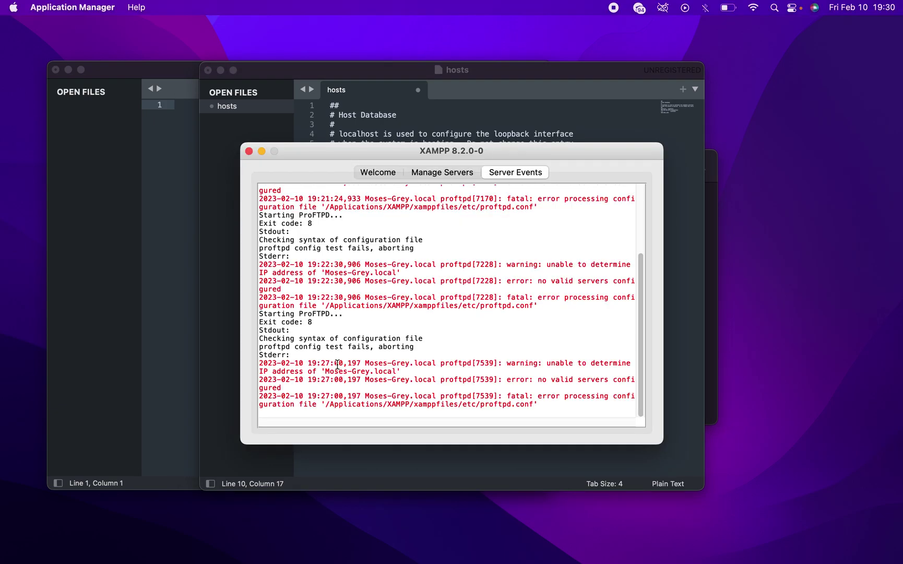
pyautogui.moveTo(326, 372); pyautogui.dragTo(396, 371)
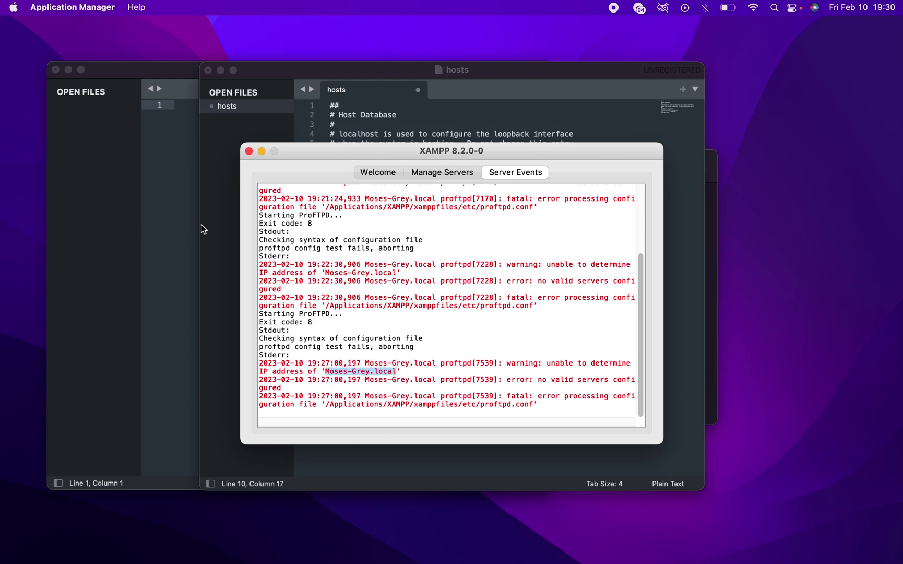
pyautogui.click(215, 233)
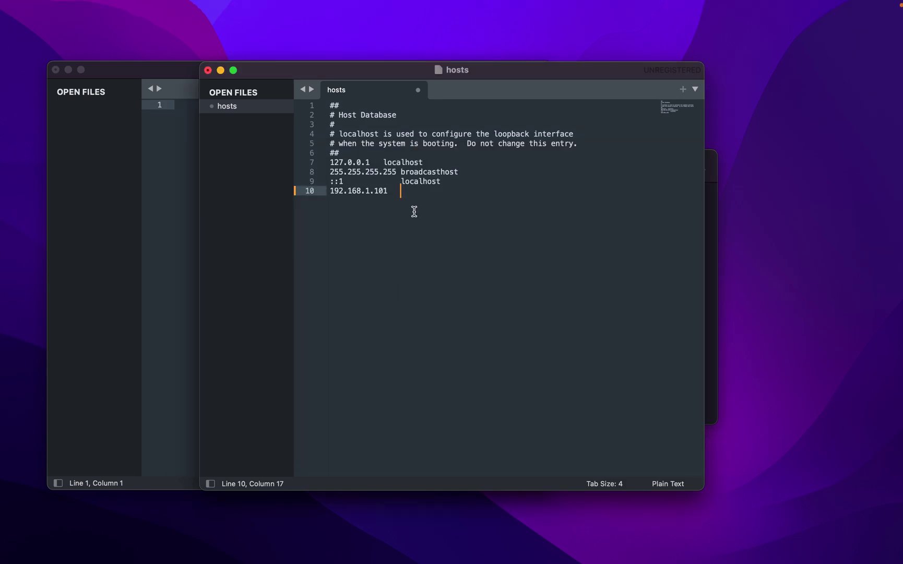
pyautogui.write('Moses-Grey.local')
# - Save the hosts file with the administrator password and quit Sublime Text
pyautogui.press('super+s')
pyautogui.write('****')
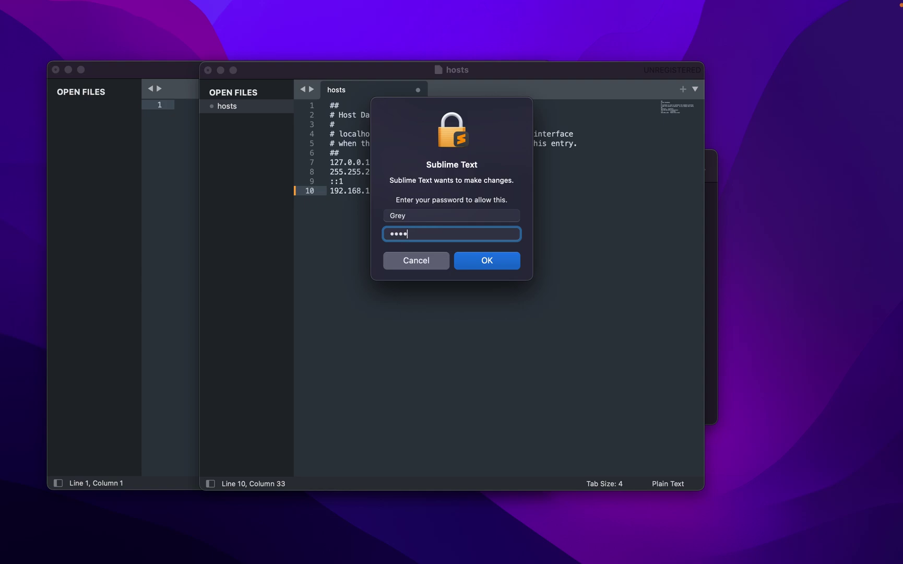
pyautogui.write('****')
pyautogui.press('Return')
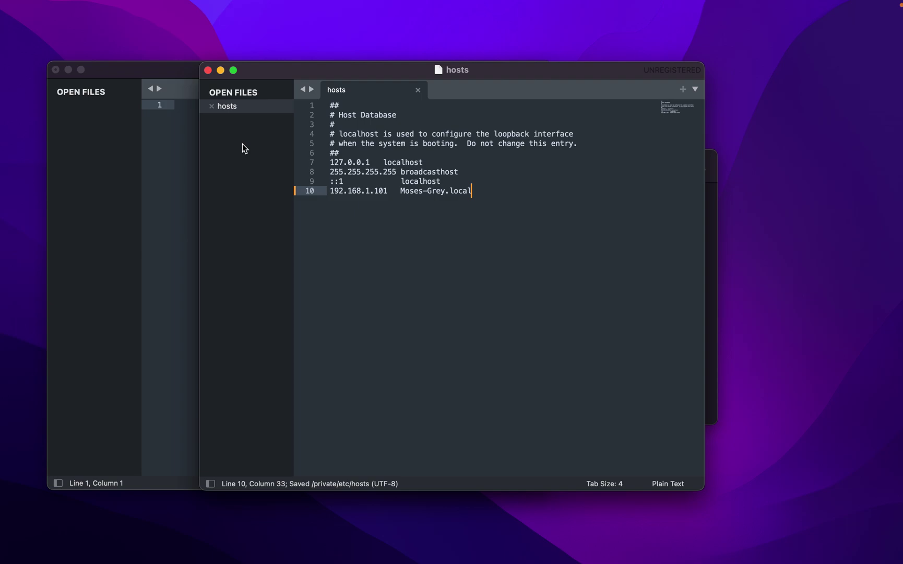
pyautogui.press('super+q')
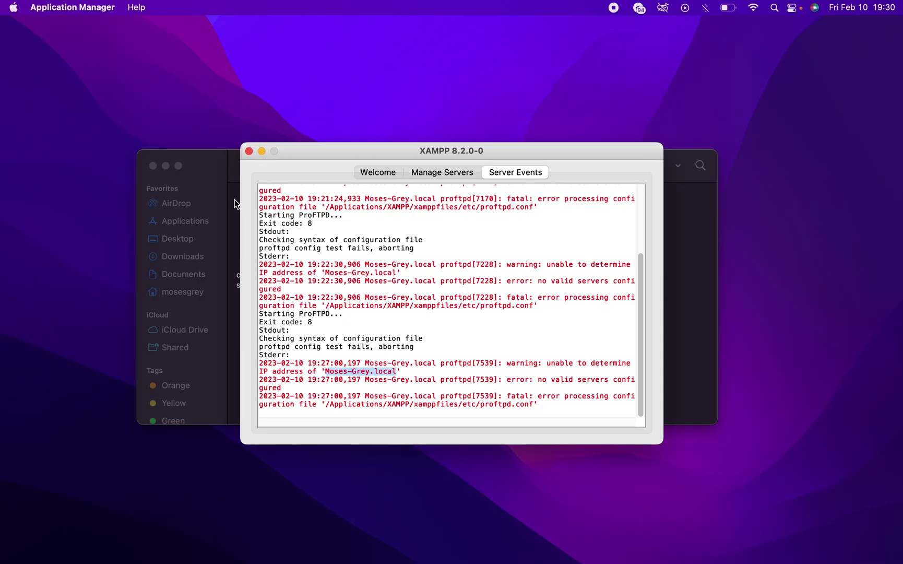
pyautogui.click(235, 204)
# - Close the leftover Finder window and start ProFTPD from the Manage Servers list
pyautogui.click(152, 165)
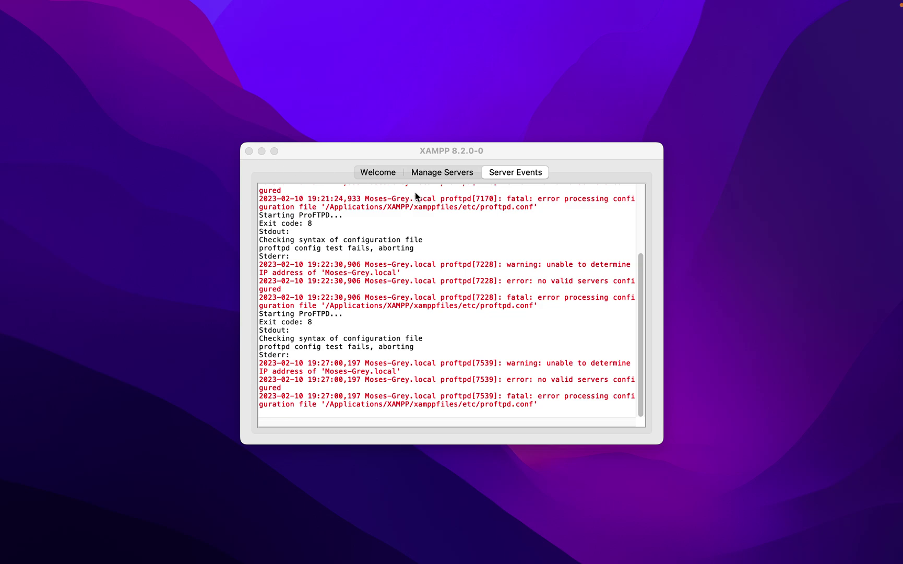
pyautogui.click(451, 175)
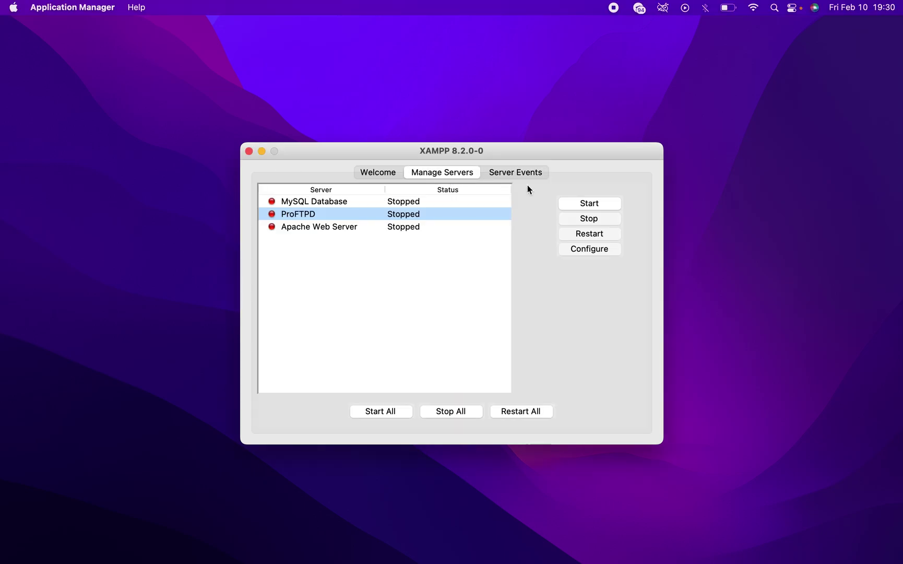
pyautogui.click(606, 203)
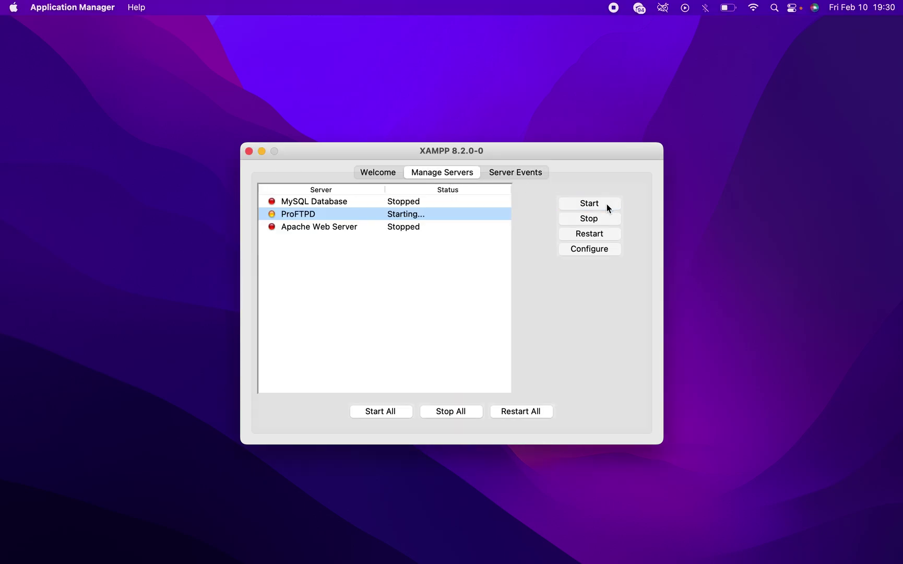